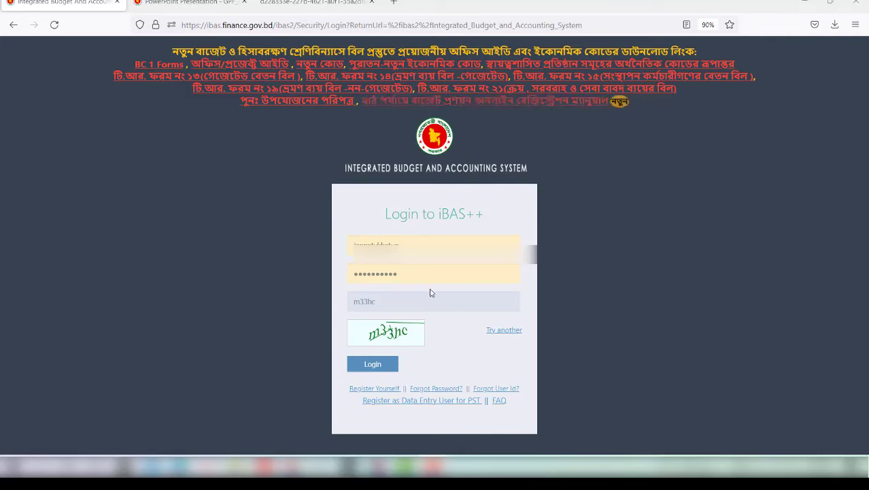
- Submit the login details to reach the Bill Status dashboard listing the 2021-22 bills
mouse_move(528, 254)
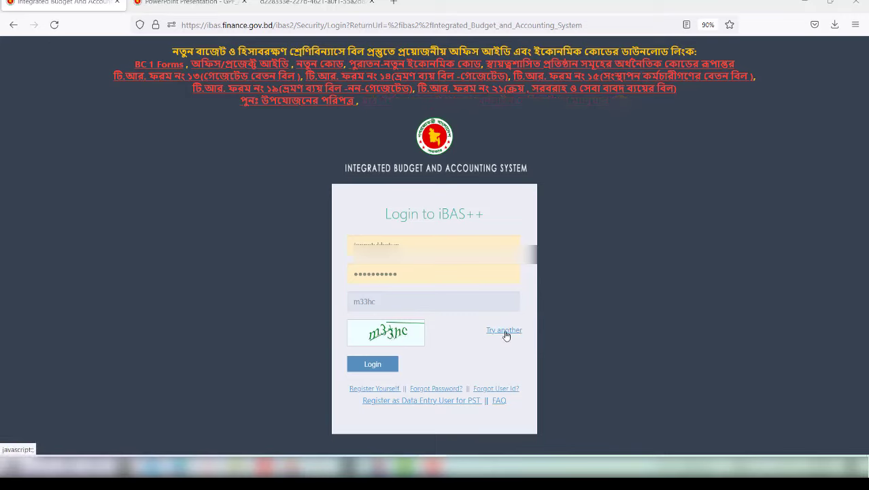
left_click(373, 364)
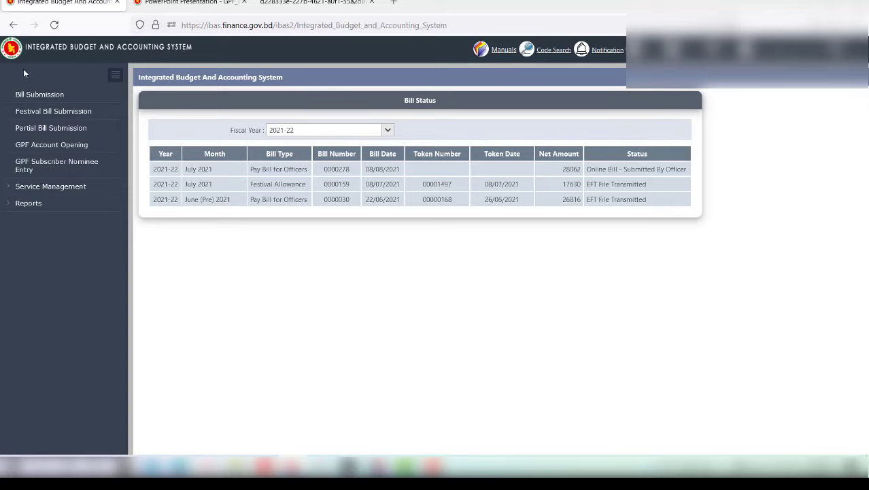
- Open GPF Account Opening and load the pay point subscriber's details, subscription amount 1000
left_click(67, 147)
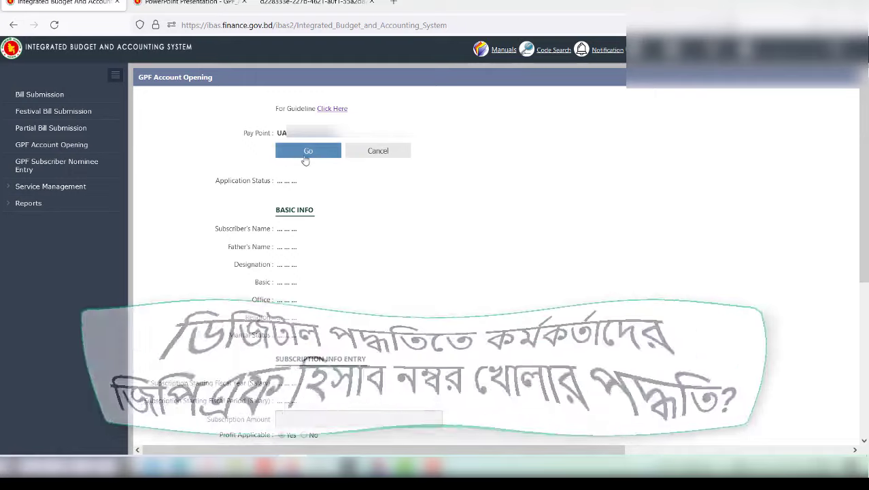
left_click(305, 155)
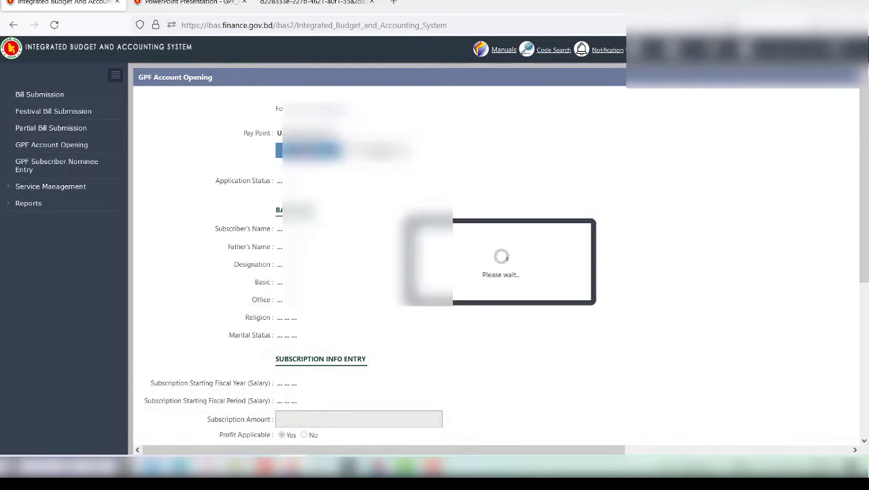
scroll(500, 265, "down", 1)
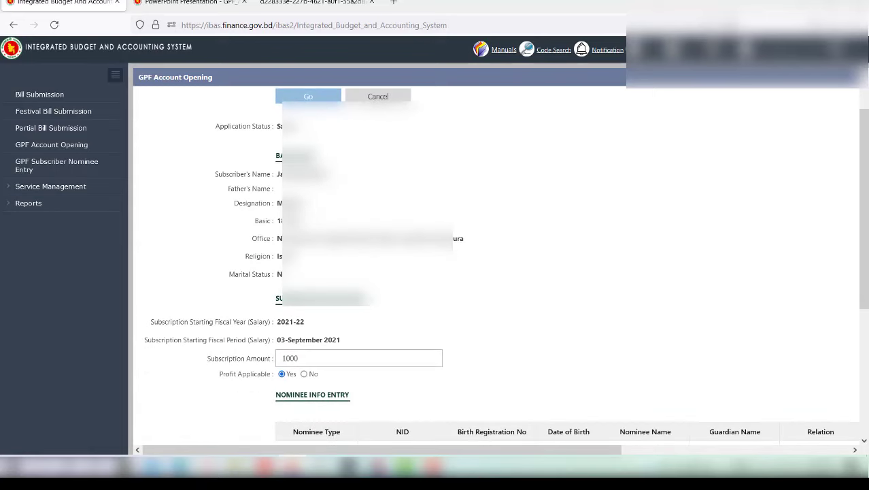
scroll(500, 265, "down", 1)
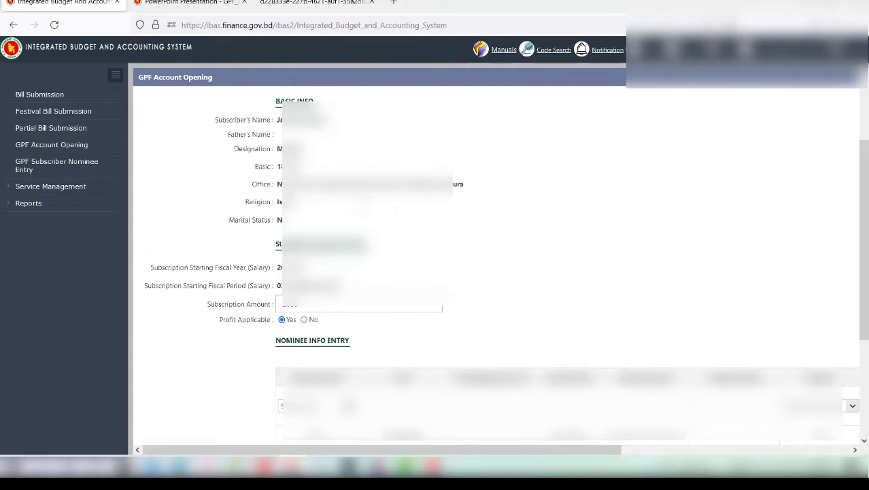
scroll(499, 266, "down", 1)
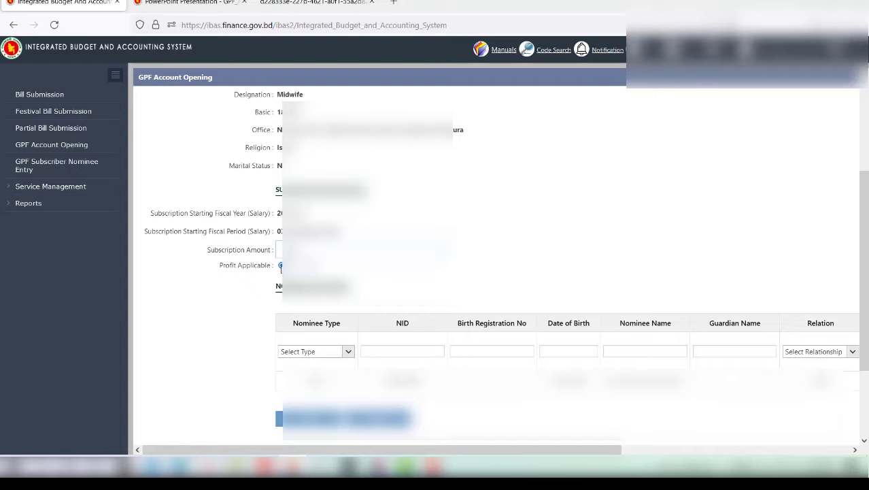
scroll(280, 299, "down", 1)
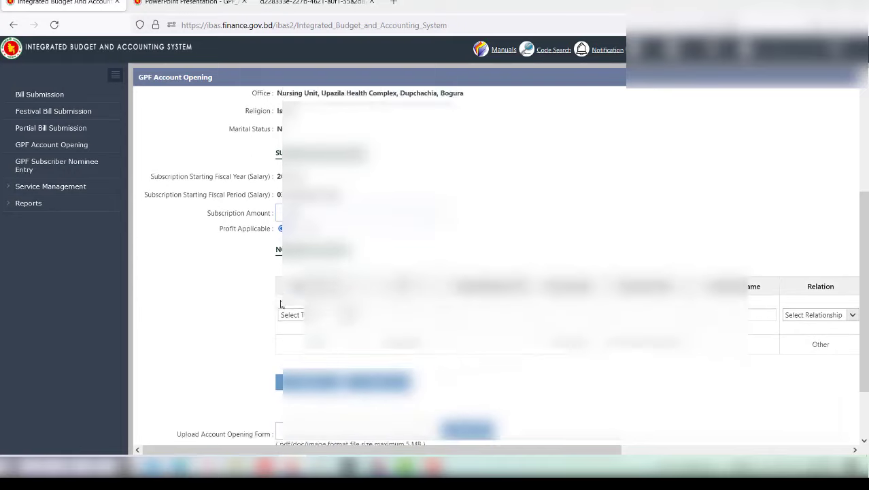
scroll(257, 193, "down", 1)
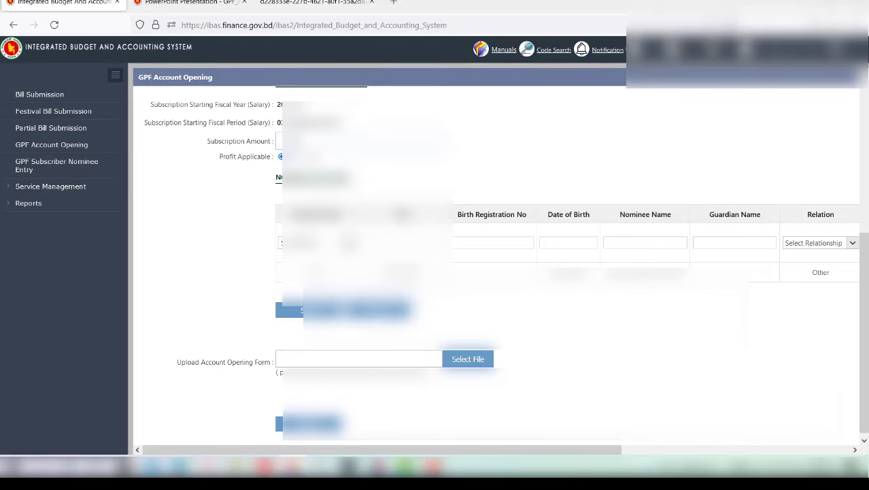
left_click(347, 245)
- Zoom the form out, set Nominee Type to Adult, and move past NID and Birth Registration No to Date of Birth
key("Down")
key("ctrl+minus")
key("ctrl+minus")
key("ctrl+minus")
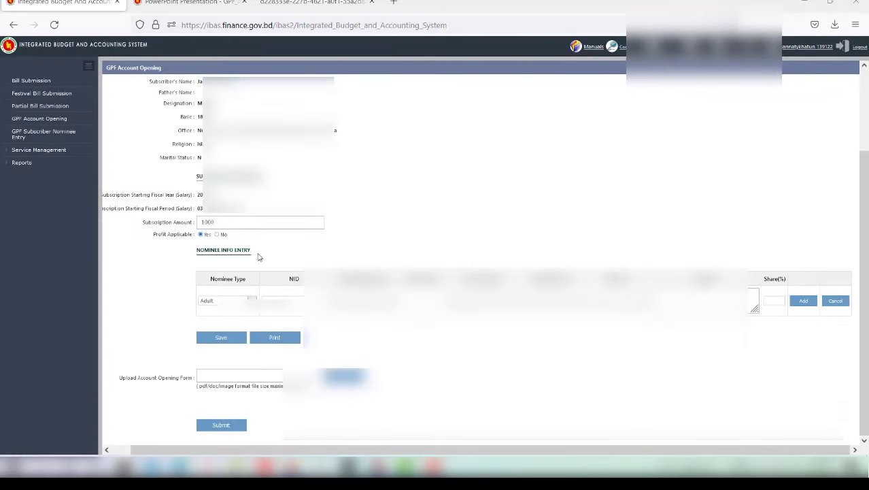
left_click(251, 300)
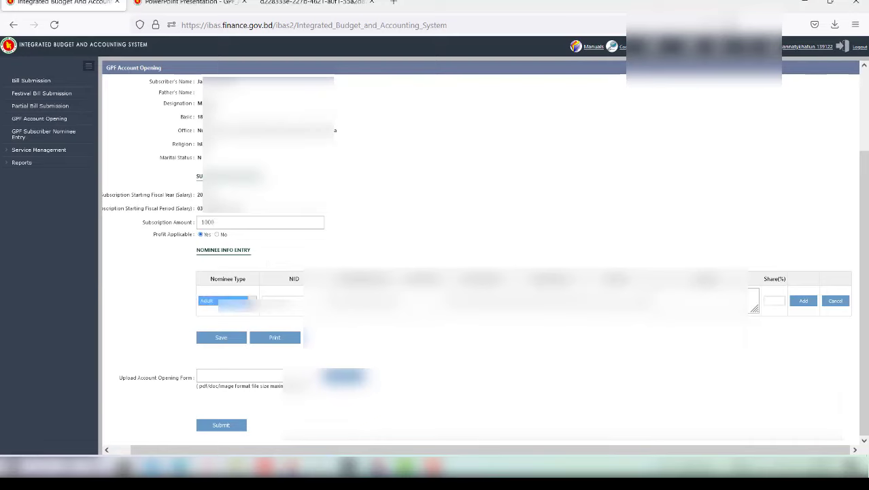
left_click(229, 300)
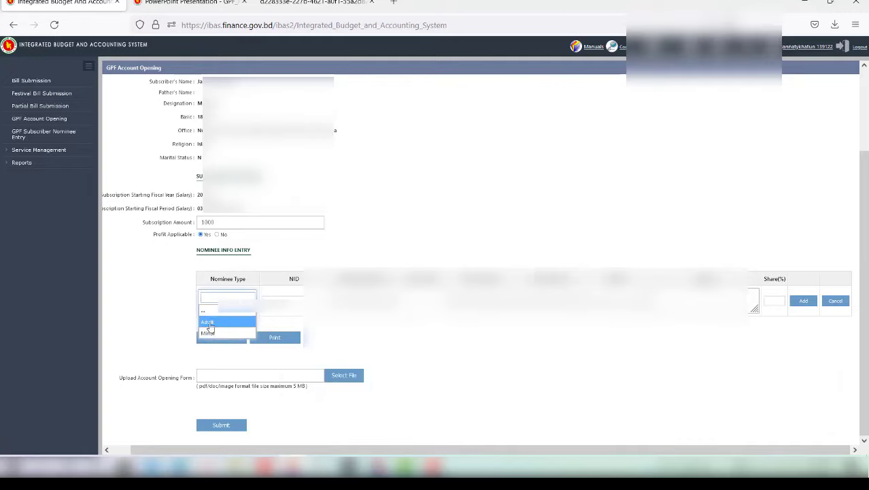
left_click(209, 323)
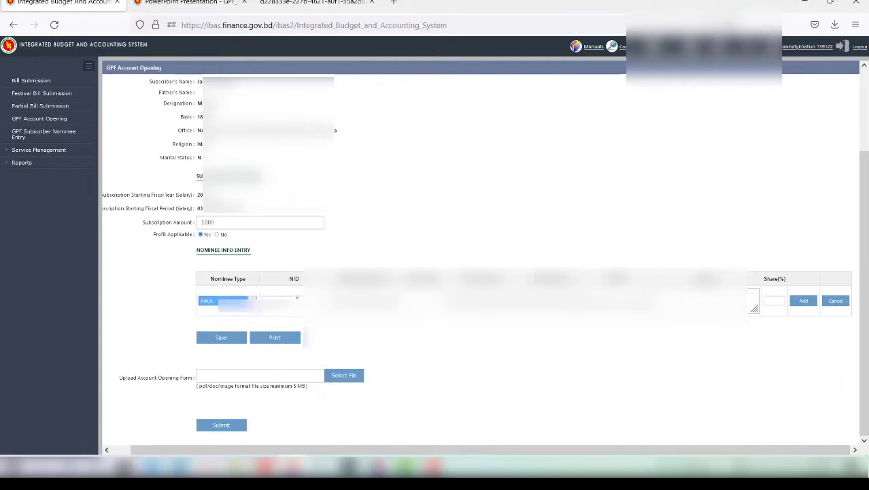
key("Tab")
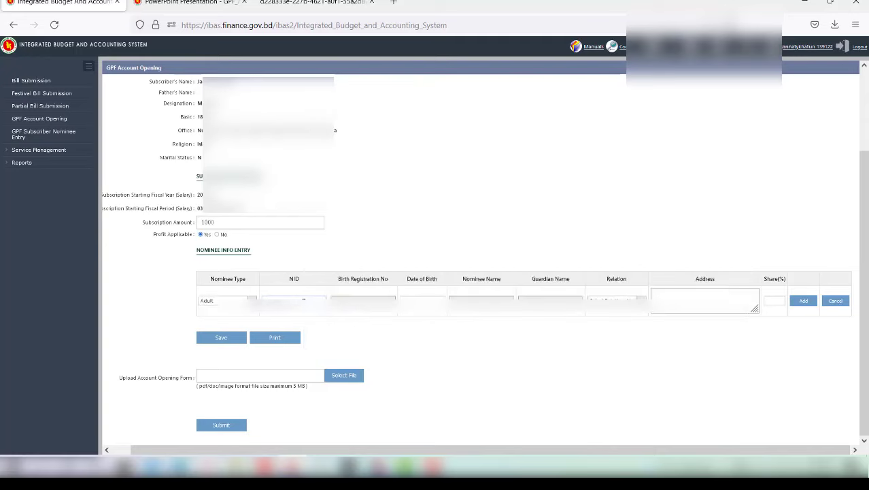
left_click(351, 300)
key("Tab")
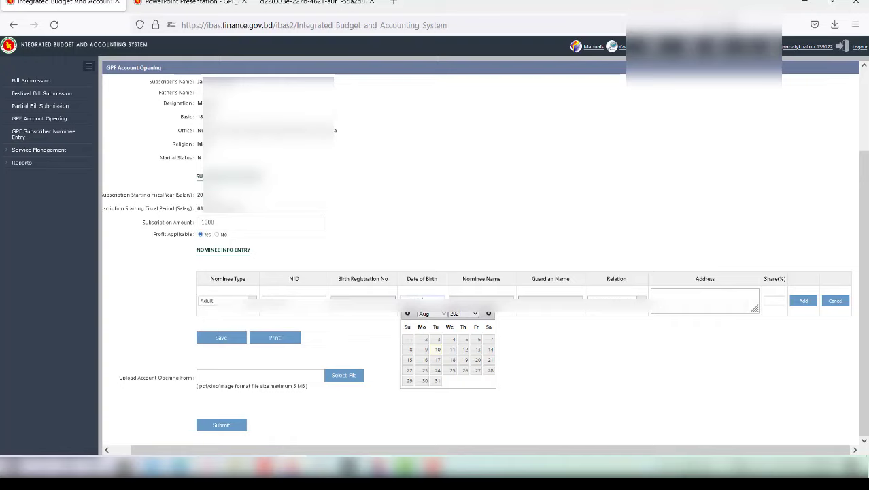
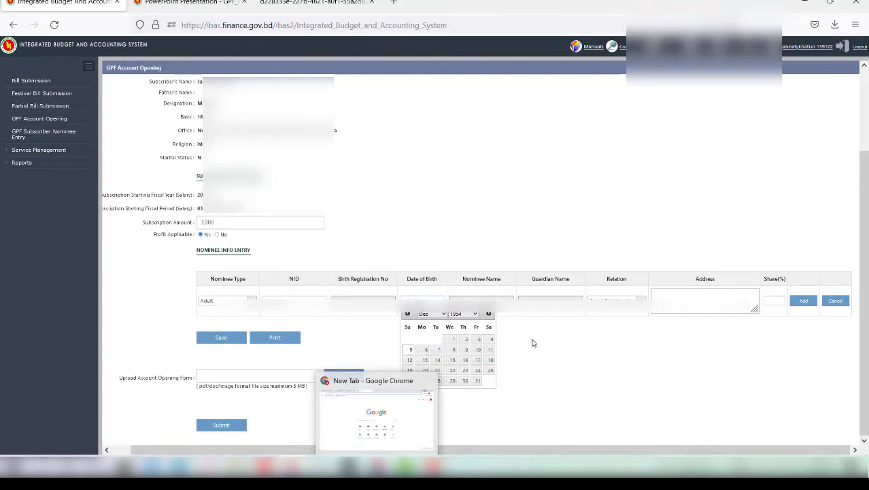
left_click(410, 351)
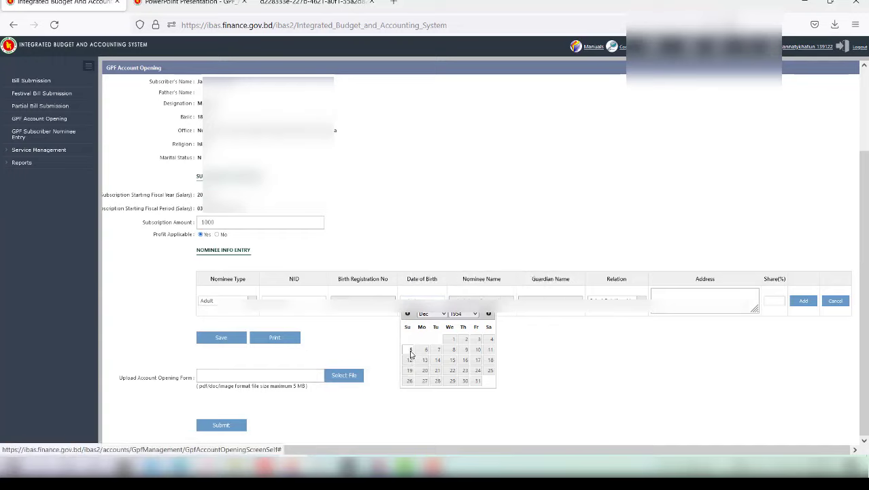
left_click(411, 351)
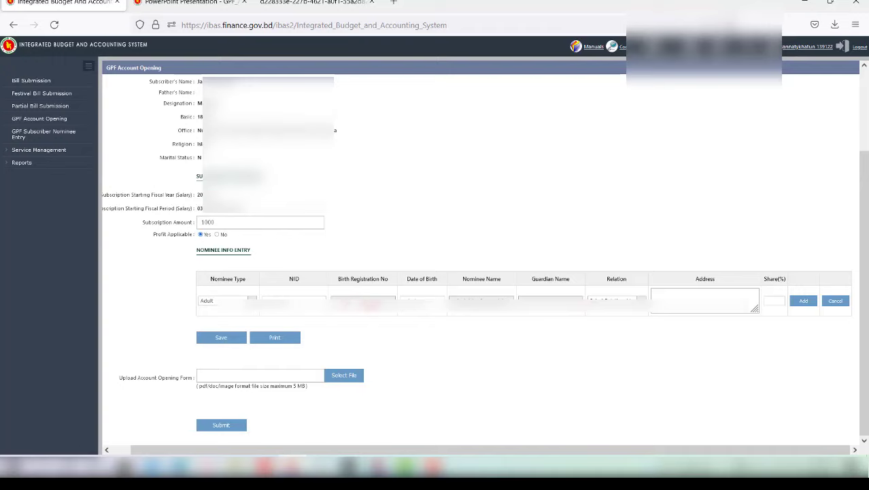
- Pick Other from the nominee's Relation list
left_click(609, 309)
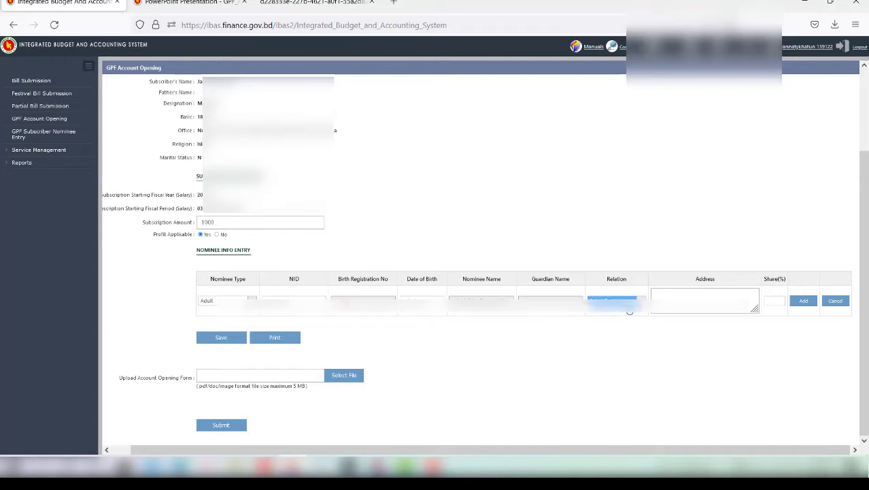
left_click(619, 309)
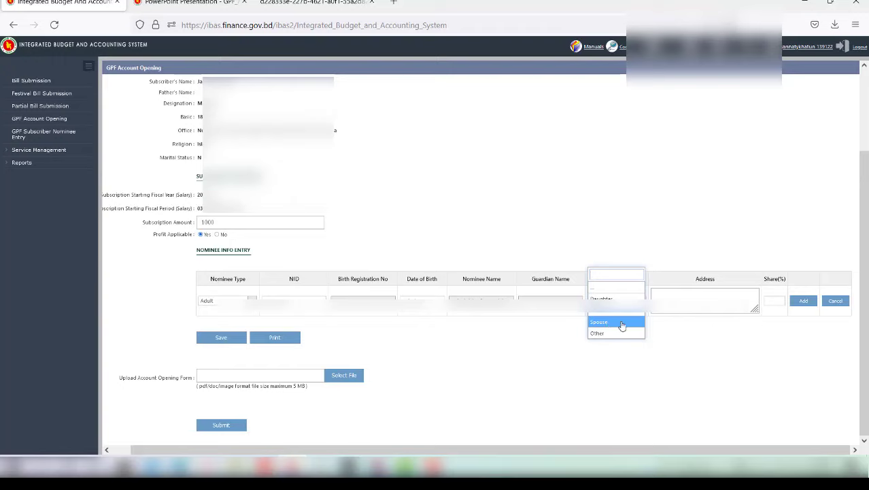
left_click(608, 335)
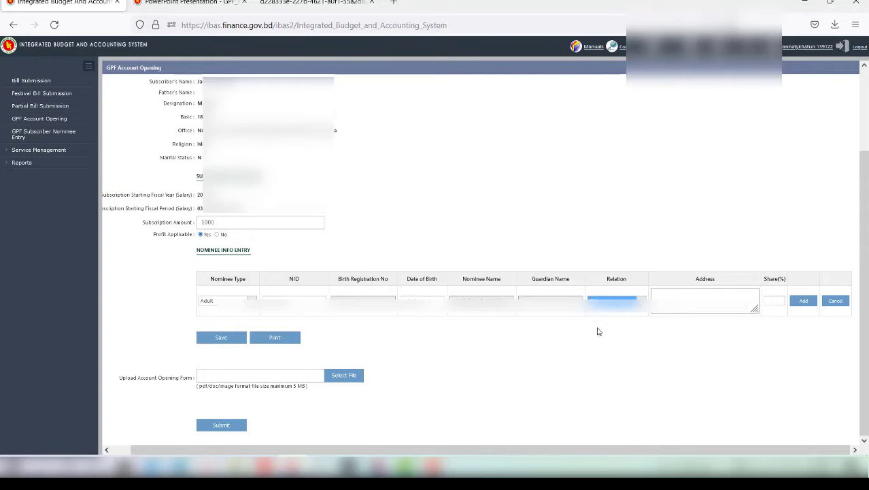
- Paste the nominee's address, enter a 100% share, and add the nominee to the list
left_click(675, 296)
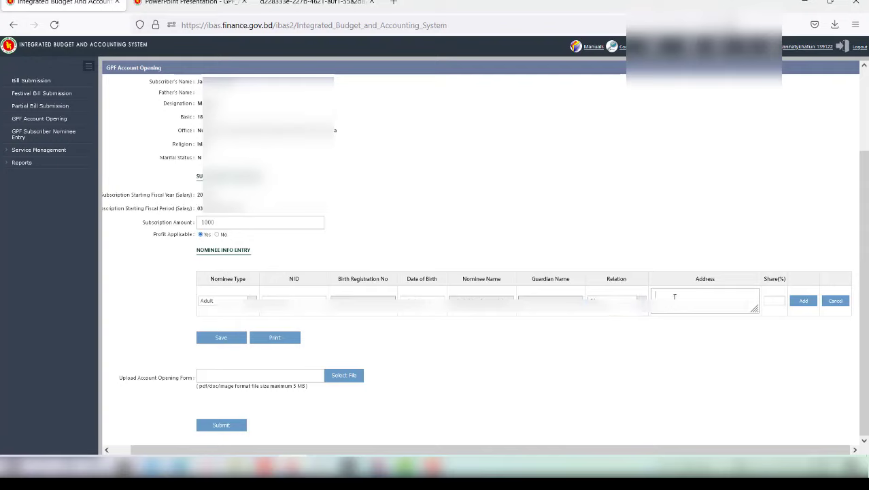
right_click(675, 297)
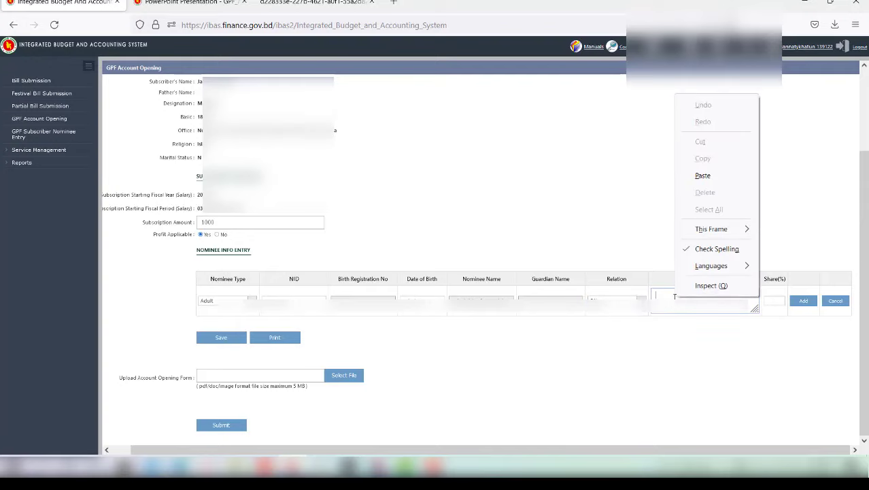
left_click(702, 176)
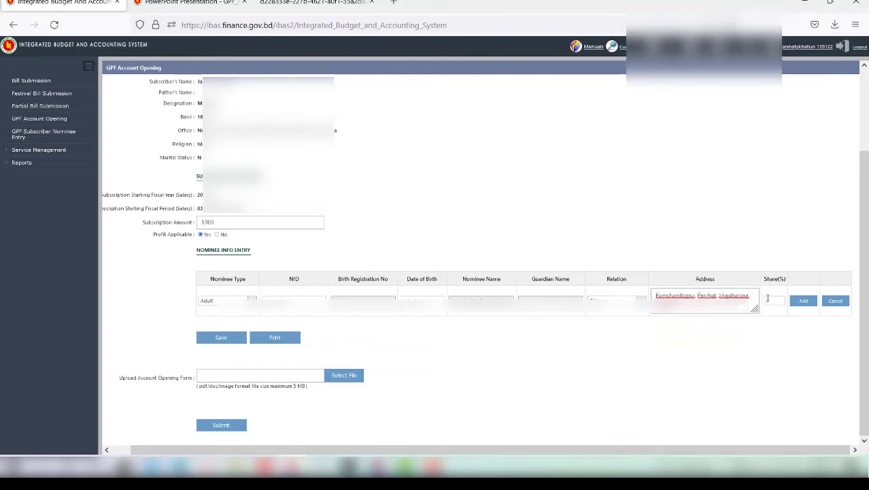
type("100")
left_click(803, 301)
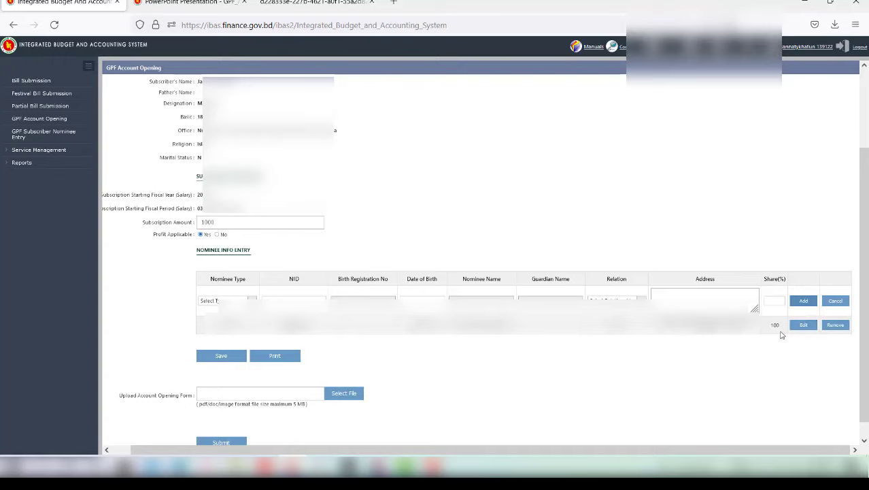
- Reopen the listed nominee for editing and update it, keeping the 100% share
left_click(800, 326)
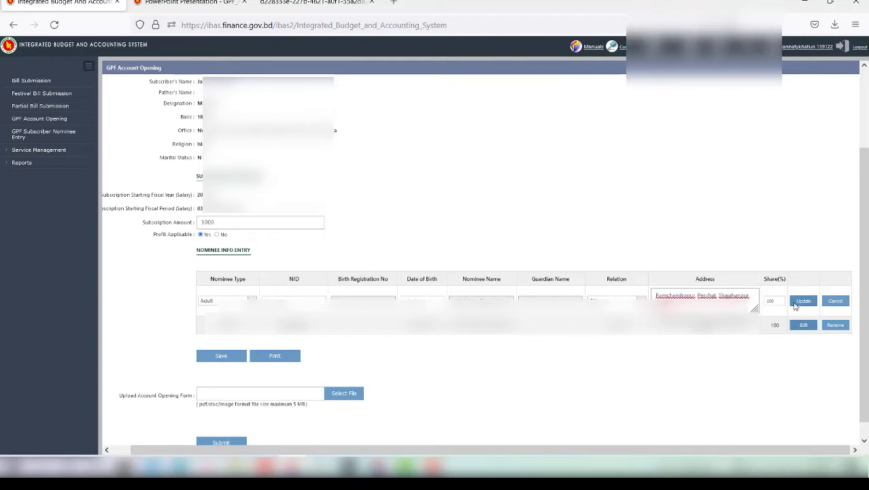
left_click(804, 302)
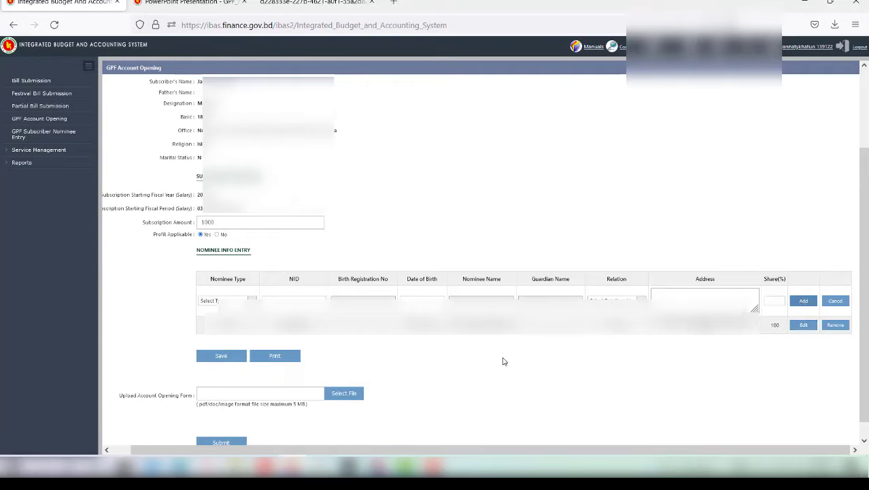
- Save the form, acknowledge the saved message, and print the account opening report
left_click(220, 358)
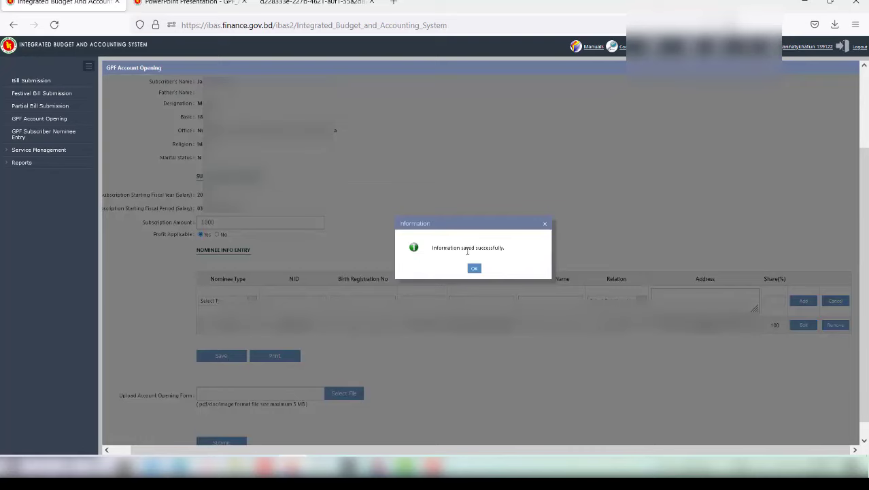
left_click(474, 268)
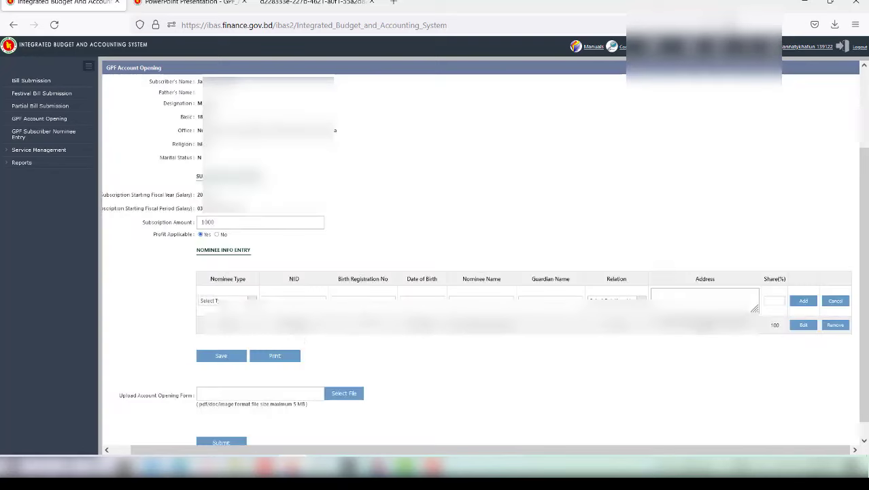
left_click(275, 355)
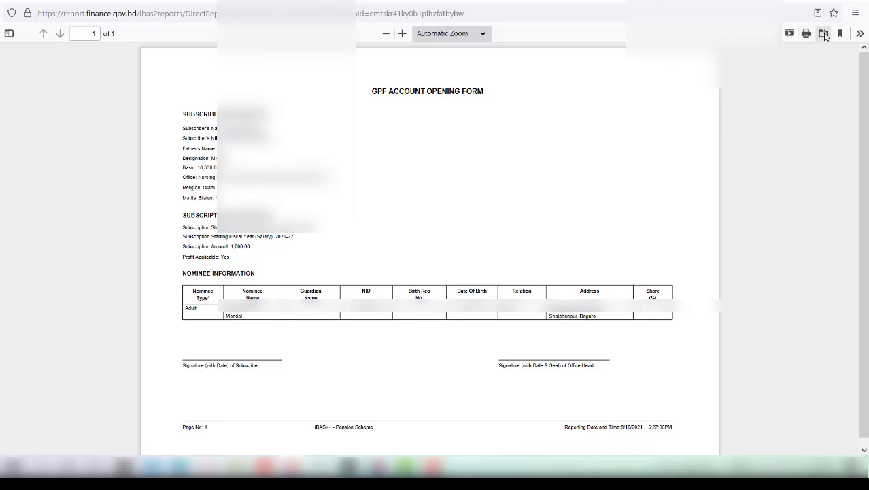
- Download the report as a PDF file and switch back to the iBAS++ window
left_click(823, 34)
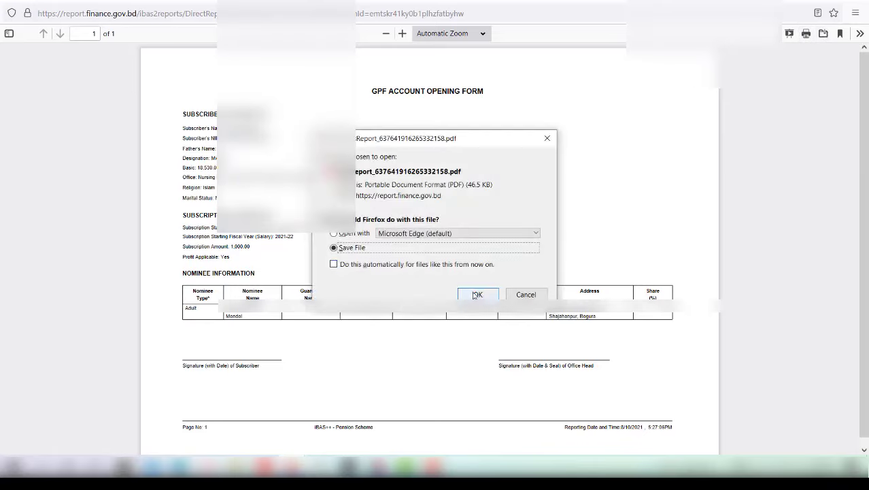
left_click(476, 294)
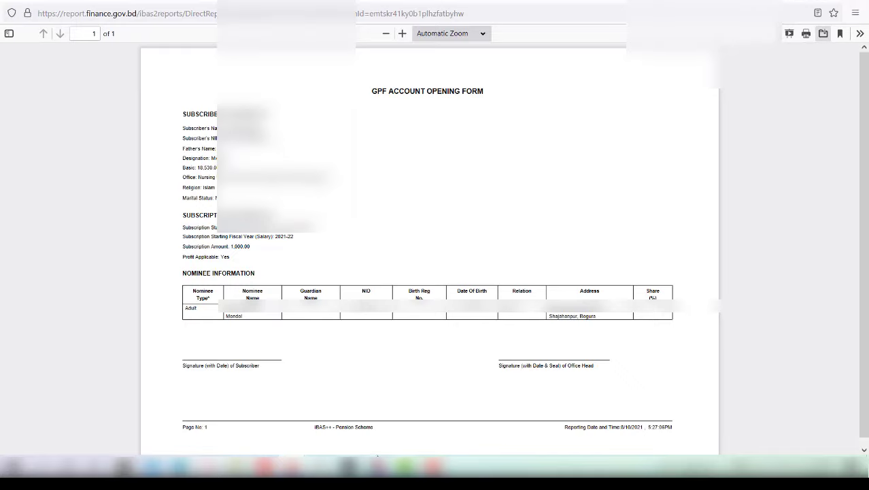
mouse_move(376, 467)
mouse_move(371, 421)
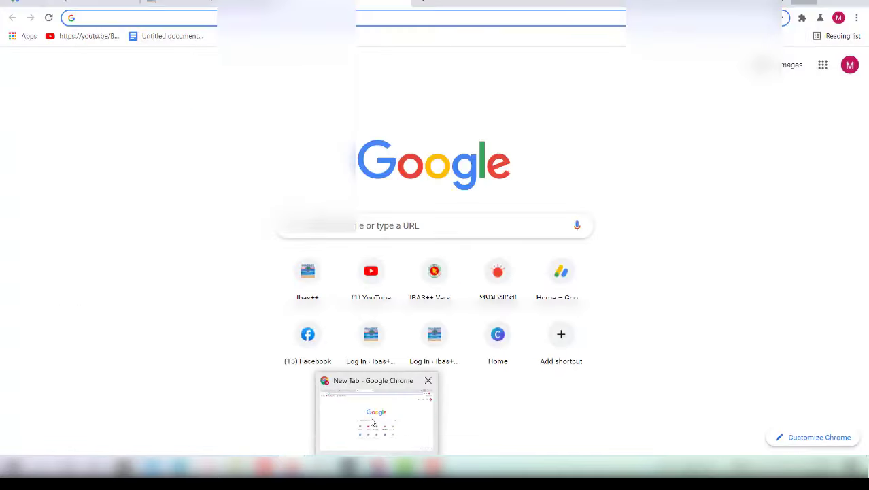
mouse_move(293, 466)
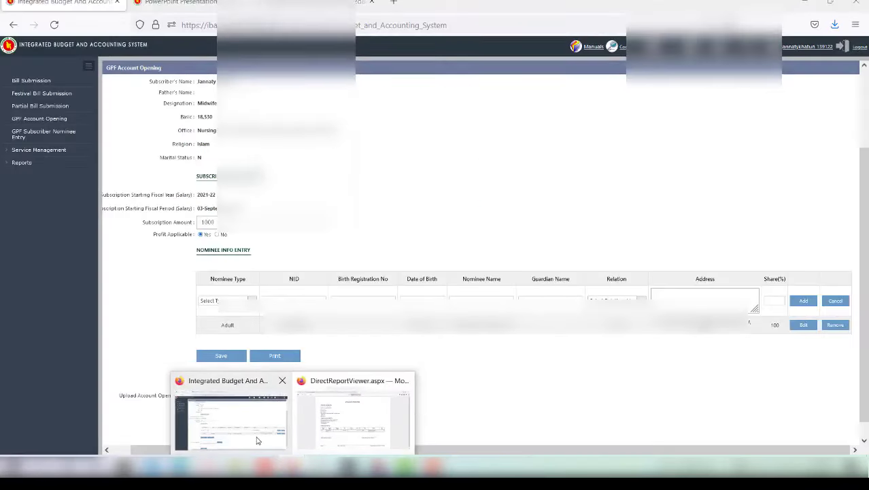
left_click(257, 440)
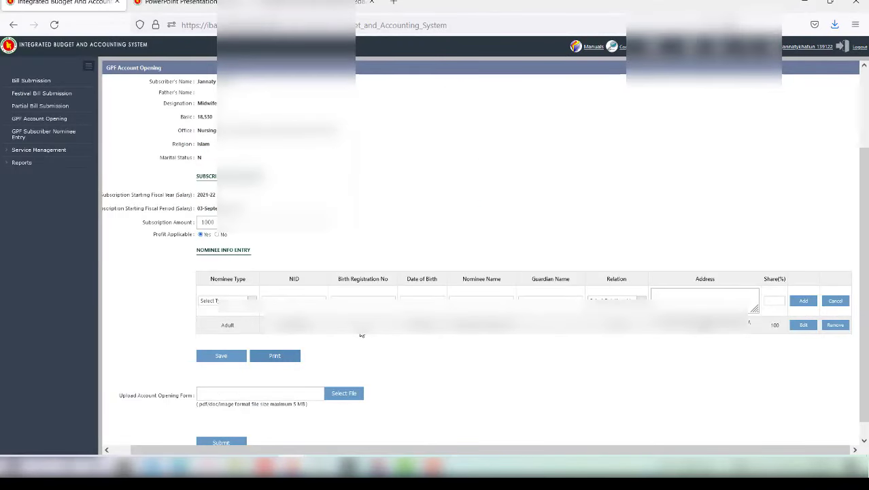
scroll(364, 333, "down", 1)
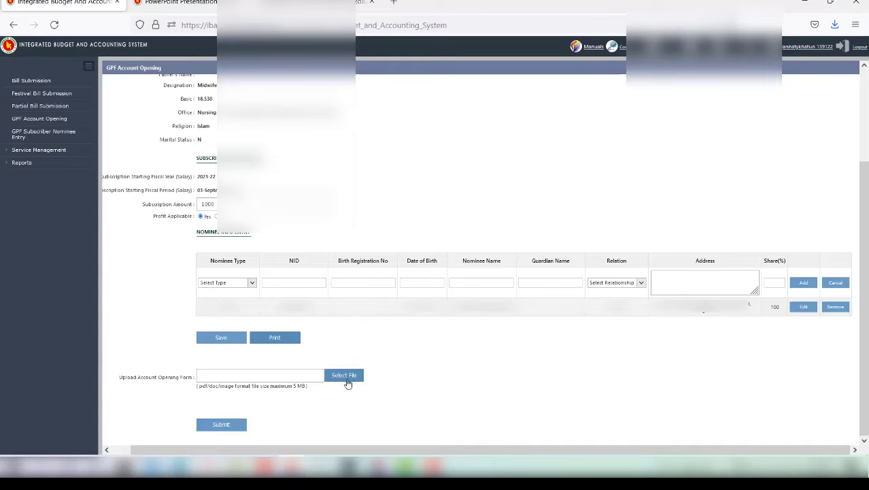
- Upload the IbasReport PDF from Downloads and view the uploaded copy in Firefox
left_click(347, 381)
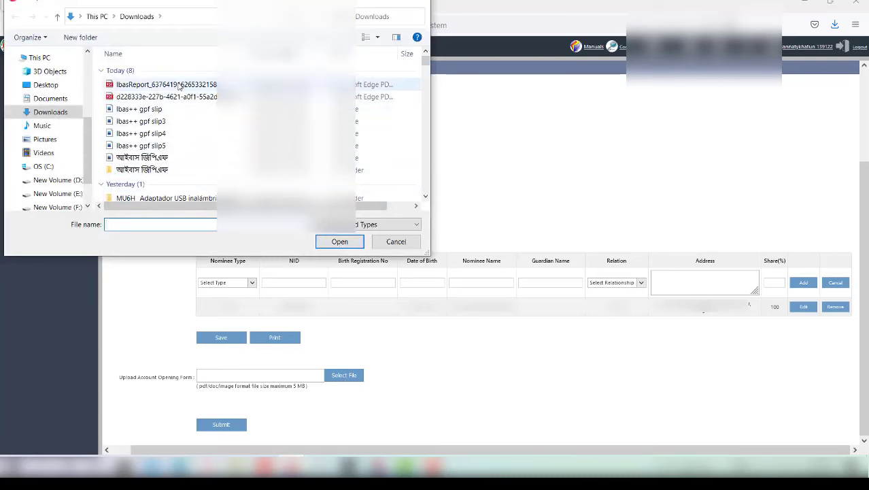
double_click(178, 86)
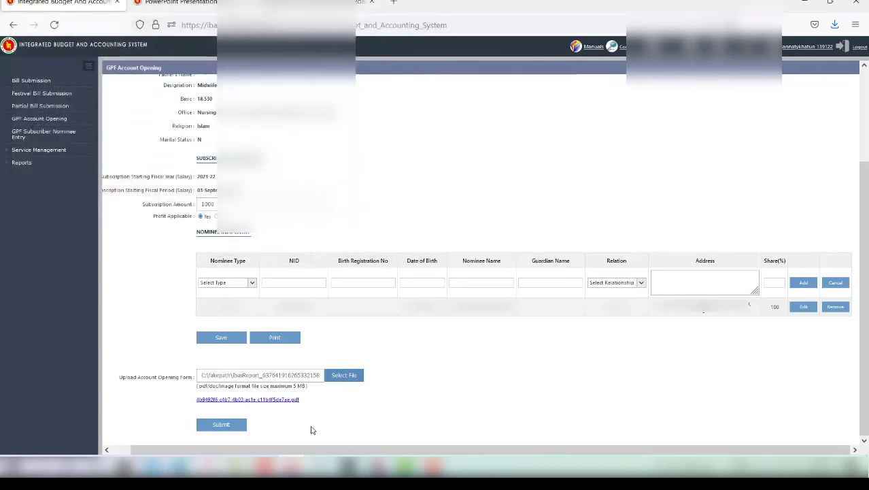
left_click(261, 401)
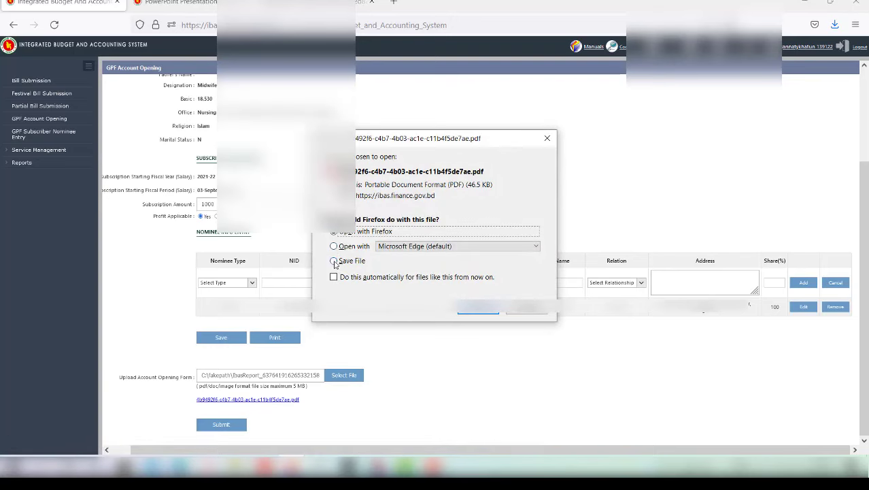
left_click(480, 310)
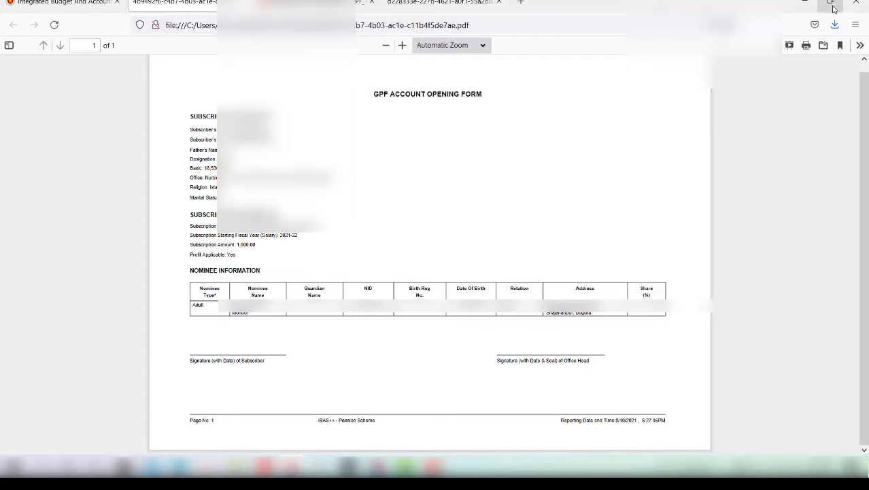
- Submit the GPF account form and confirm Yes, dismissing the first code notice and resubmitting
left_click(50, 5)
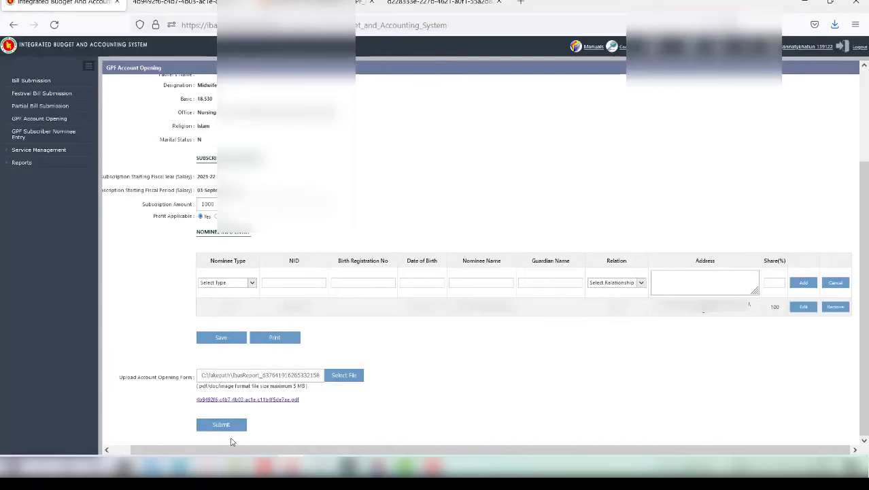
left_click(235, 430)
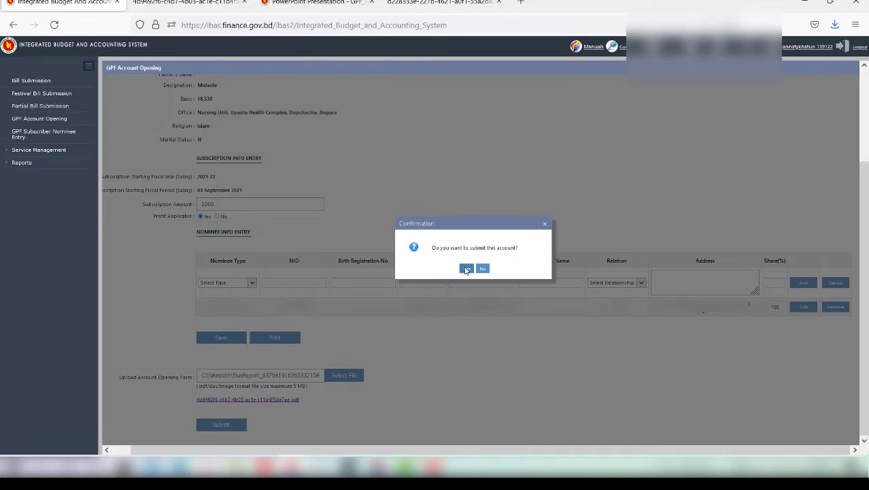
left_click(467, 268)
left_click(474, 267)
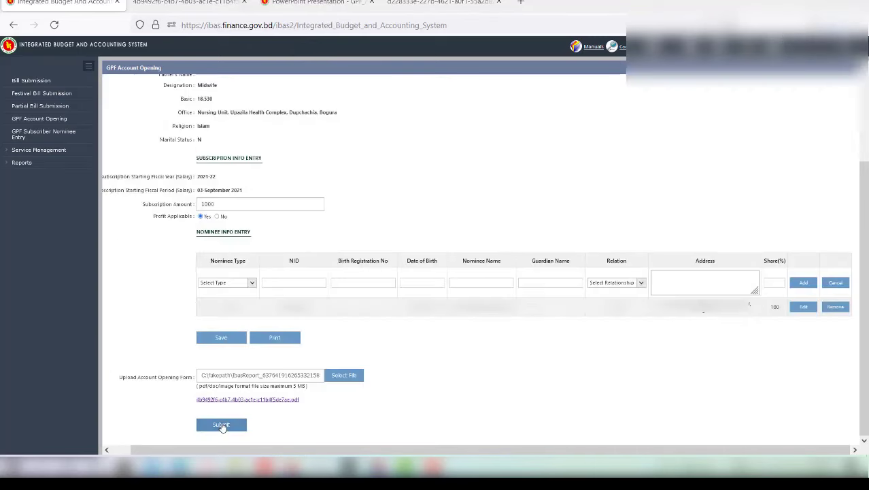
left_click(221, 425)
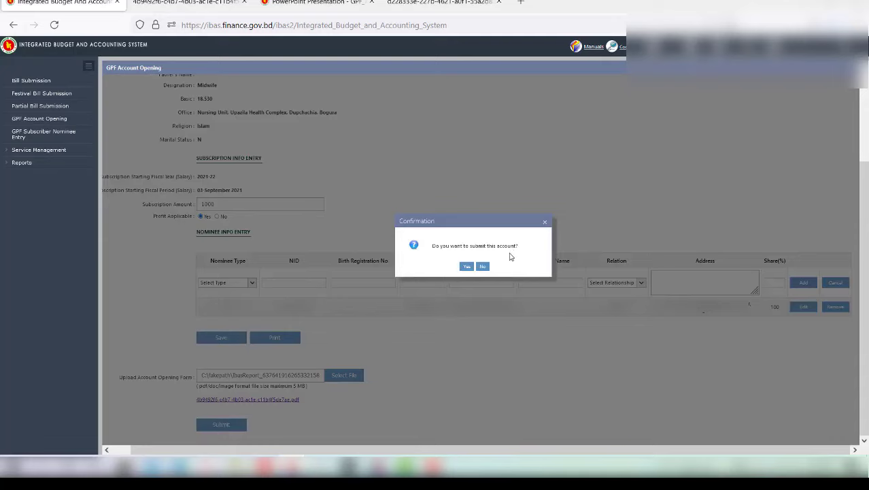
left_click(467, 266)
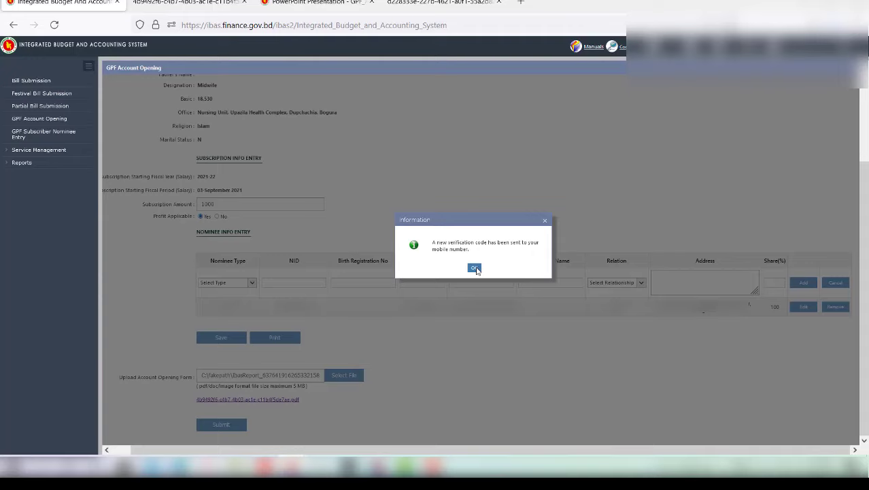
- Enter the received verification code in the OTP dialog, submit it, and acknowledge the success message
left_click(475, 268)
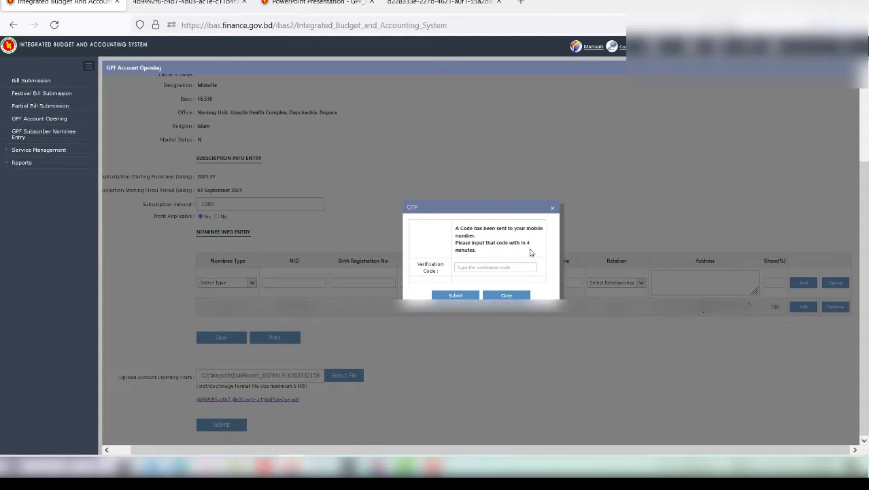
left_click(475, 268)
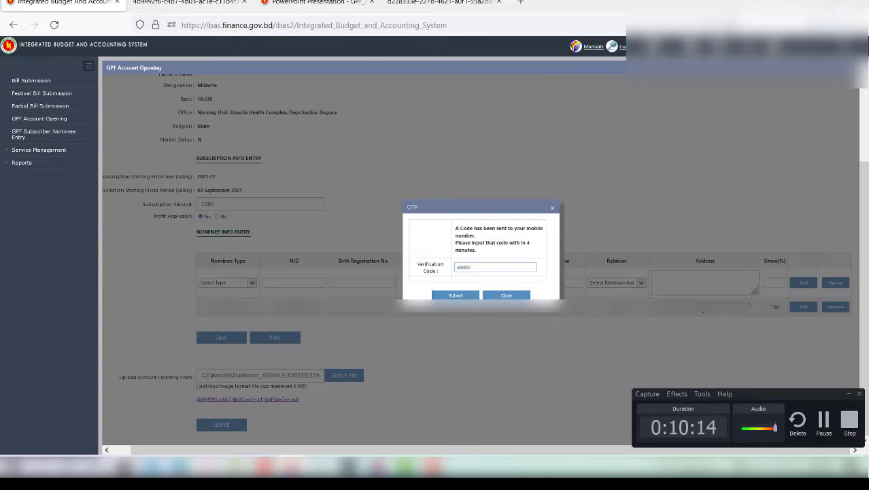
left_click(455, 296)
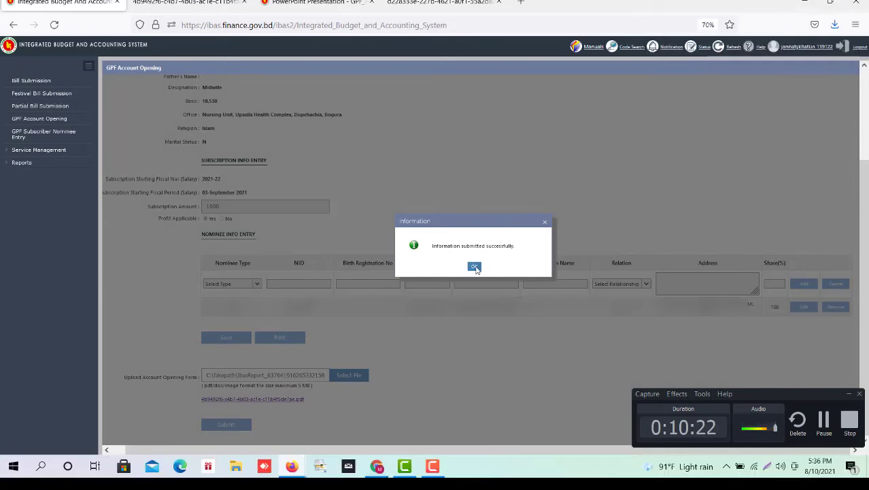
left_click(475, 266)
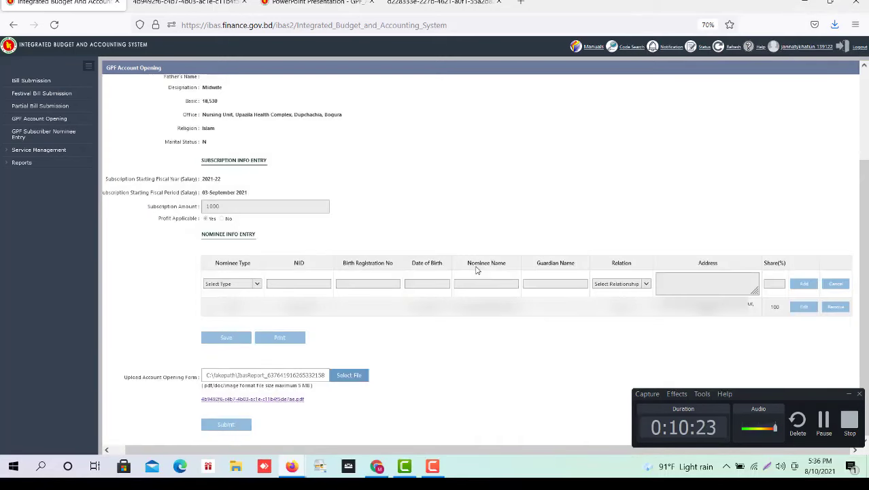